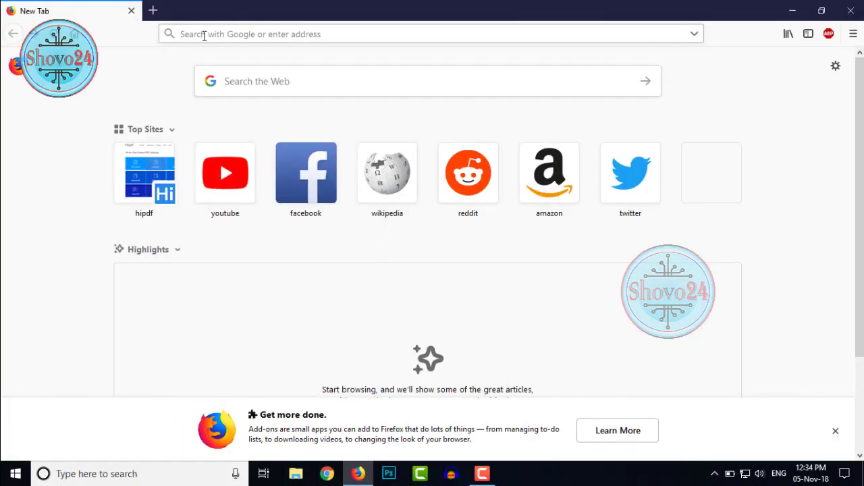
- Go to hipdf.com and choose the Word to PDF tool from the home page tiles
click(202, 35)
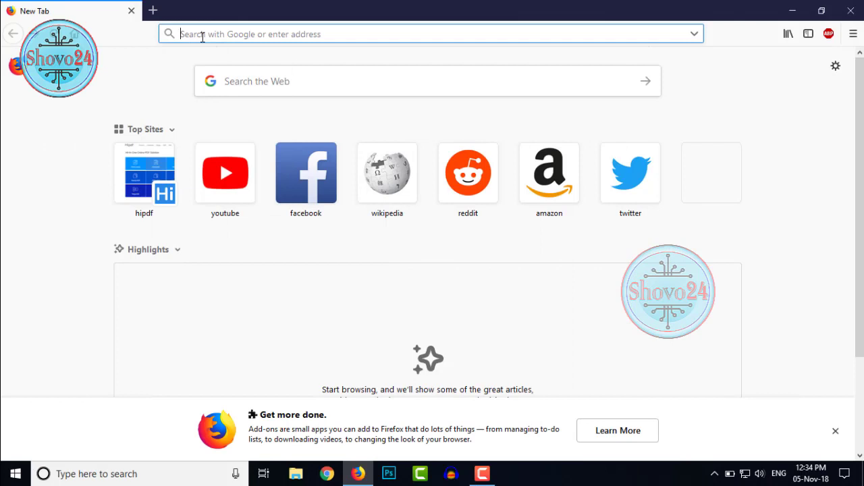
text(hipdf.com)
key(Return)
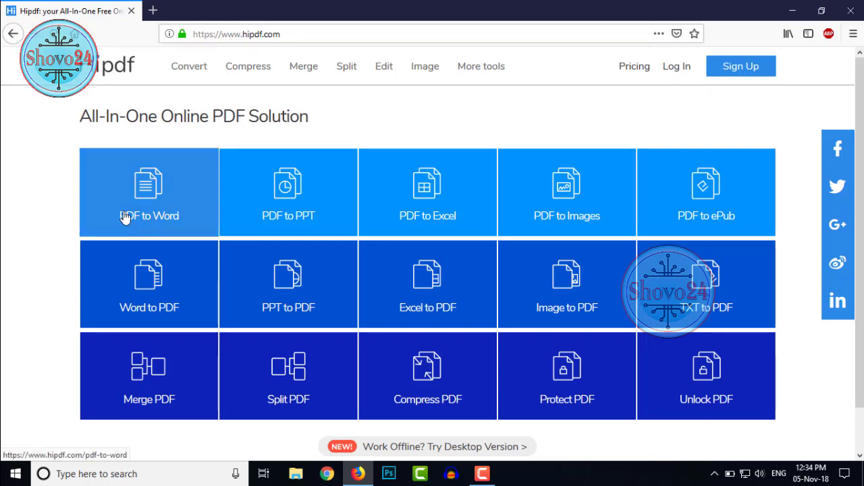
scroll(251, 170, down, 2)
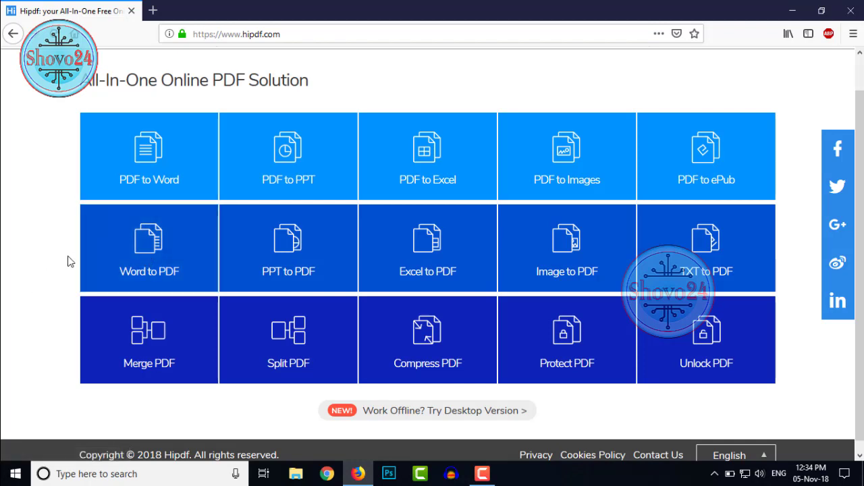
click(147, 240)
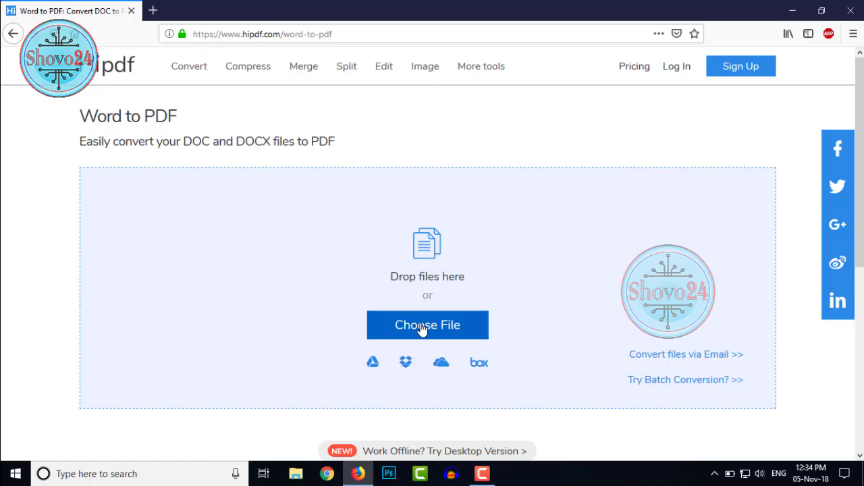
- Upload Apple.docx to the Word to PDF converter
click(421, 330)
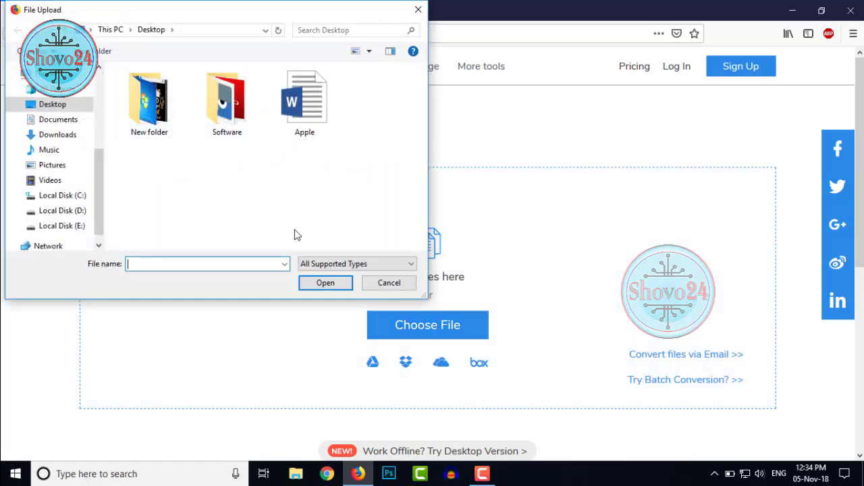
click(308, 98)
click(317, 283)
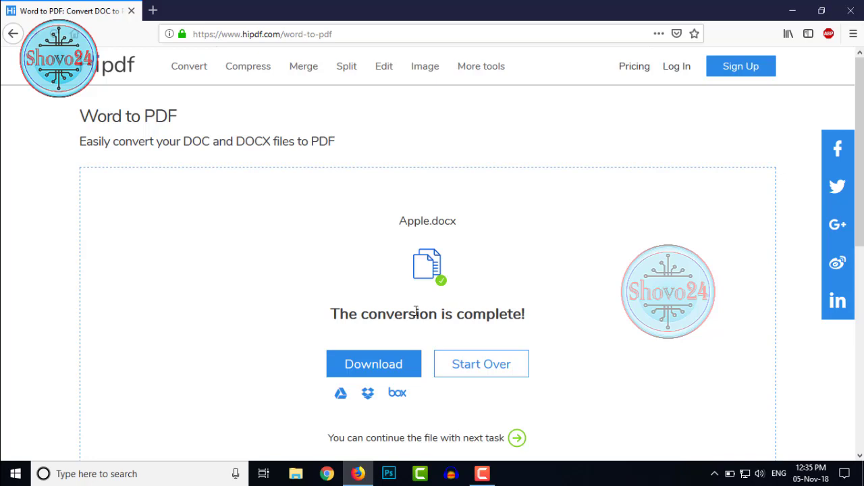
- Download the converted Apple.pdf to Downloads\Documents and open that folder
click(375, 366)
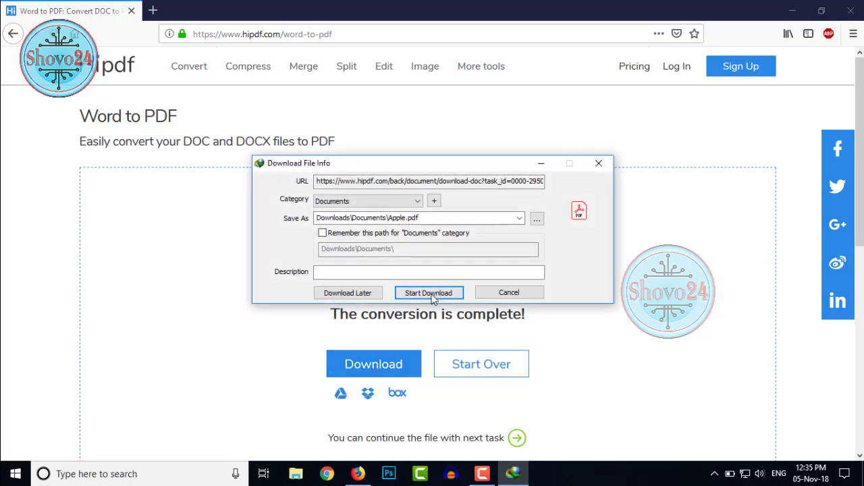
click(430, 293)
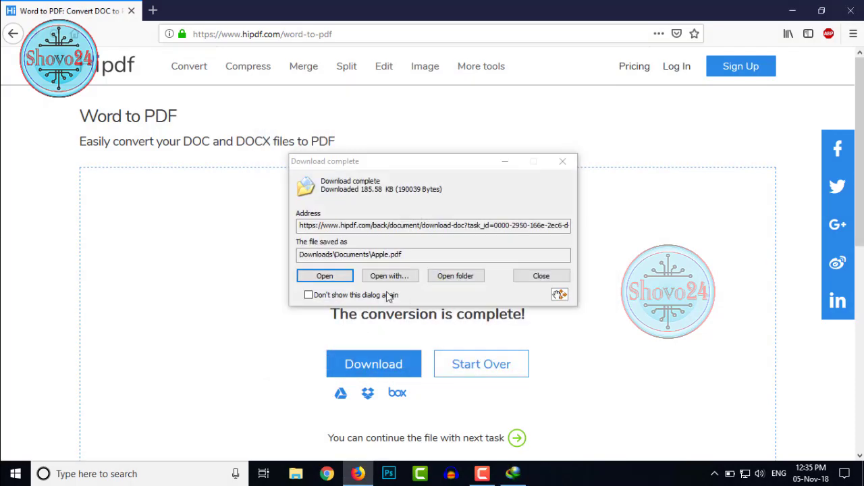
click(442, 277)
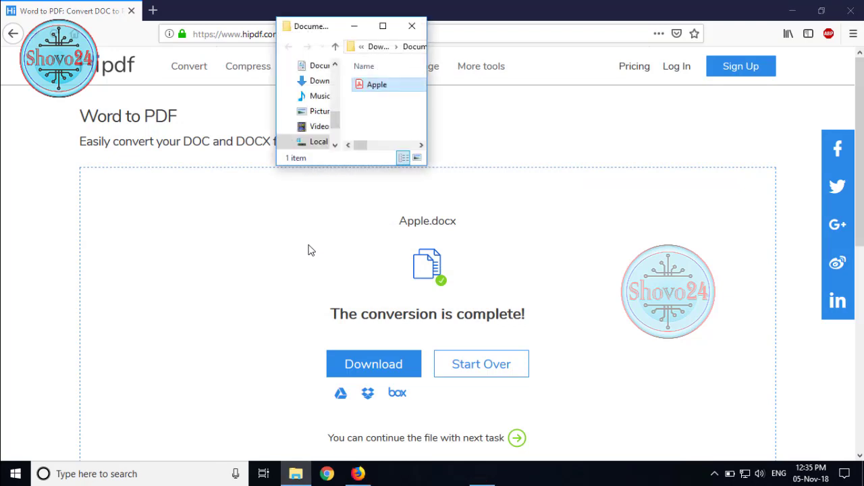
- Maximize the Documents folder window, switch to Large icons, refresh, and select the Apple PDF
click(383, 27)
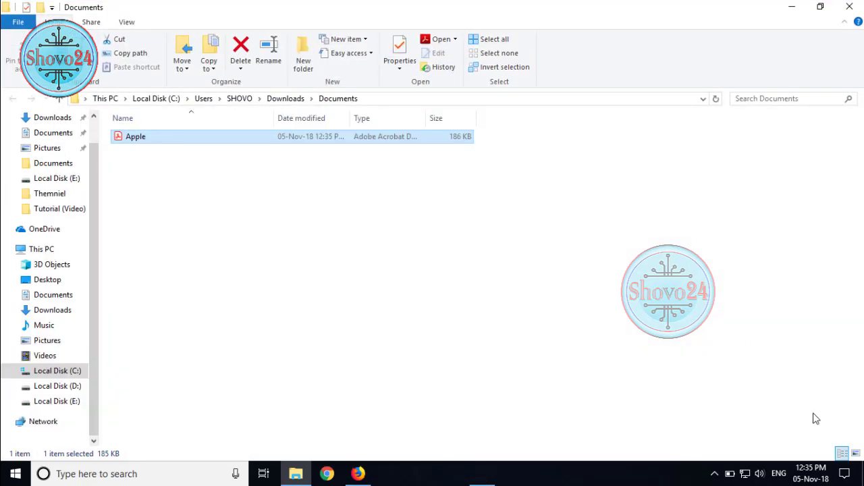
click(855, 454)
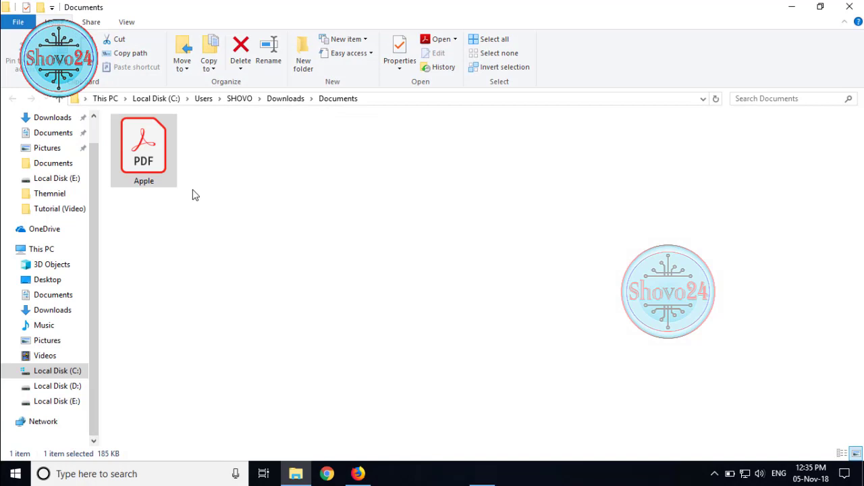
right_click(256, 174)
click(290, 224)
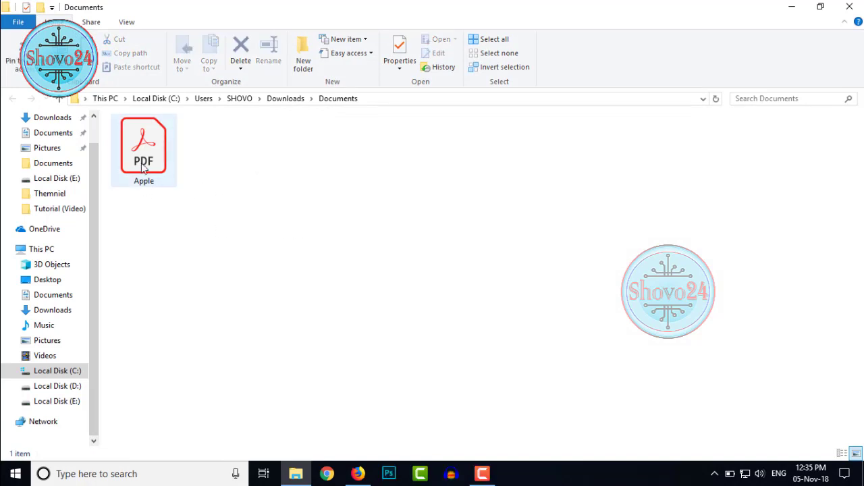
click(142, 141)
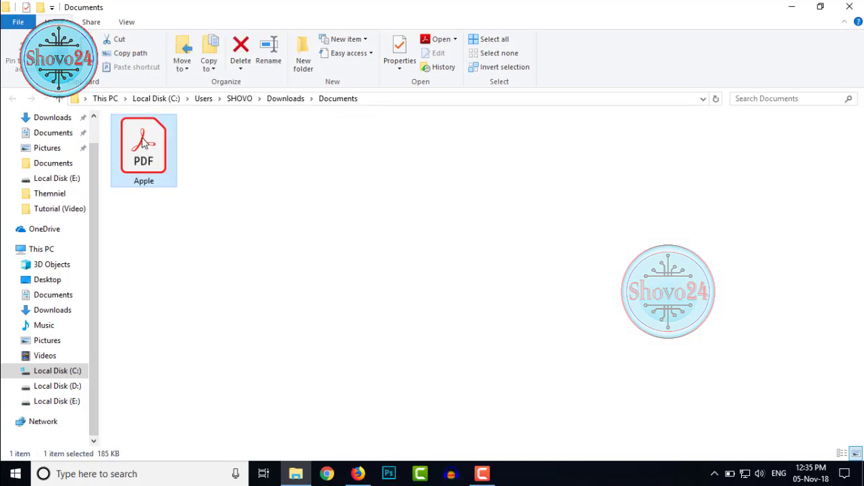
double_click(142, 142)
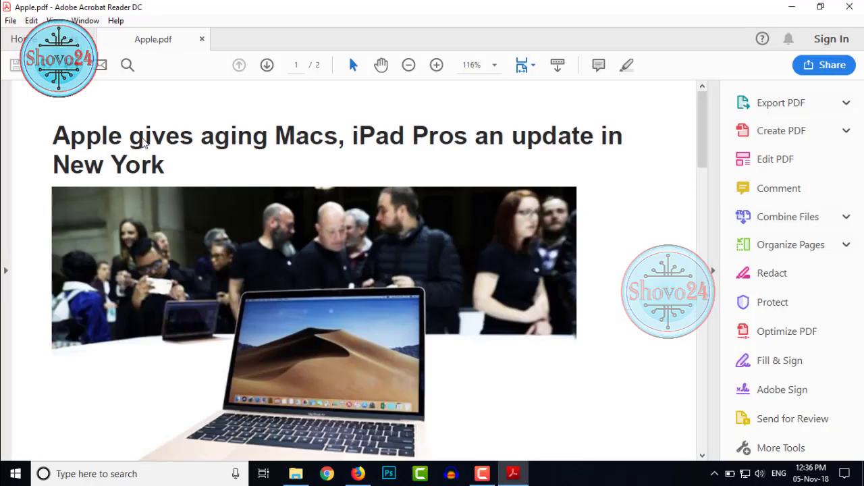
scroll(248, 188, down, 5)
scroll(655, 208, down, 3)
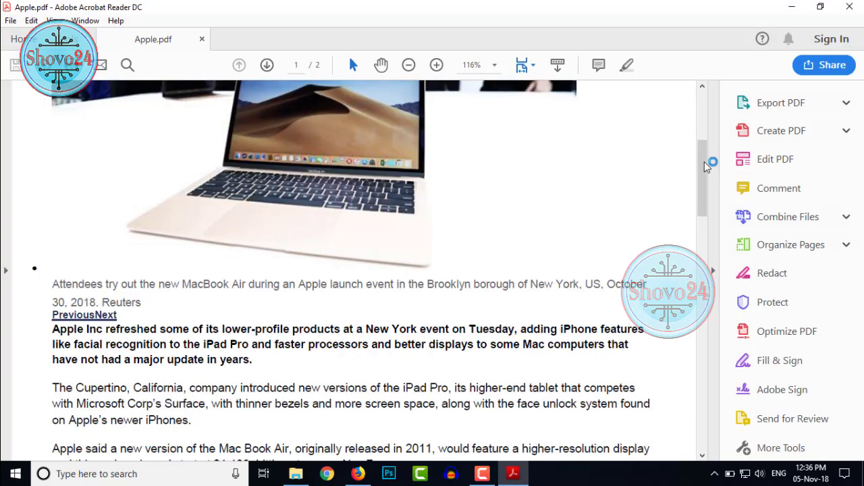
mouse_move(706, 166)
mouse_down()
mouse_move(706, 351)
mouse_move(706, 95)
mouse_up()
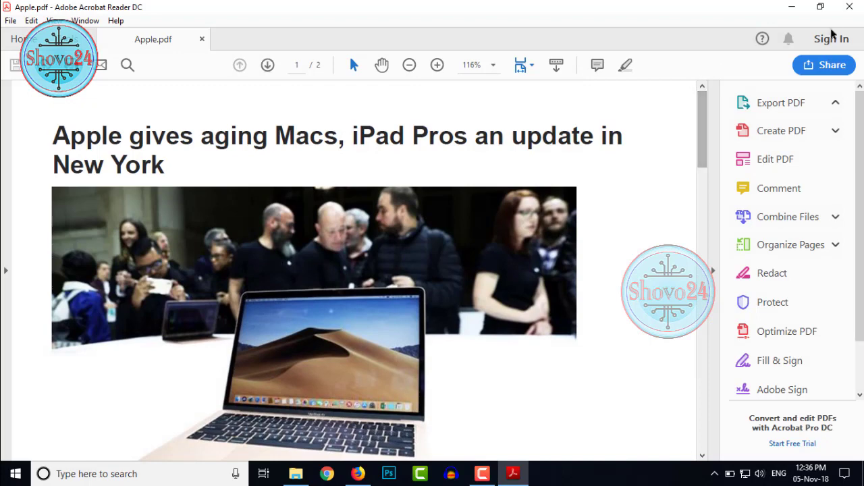
click(850, 7)
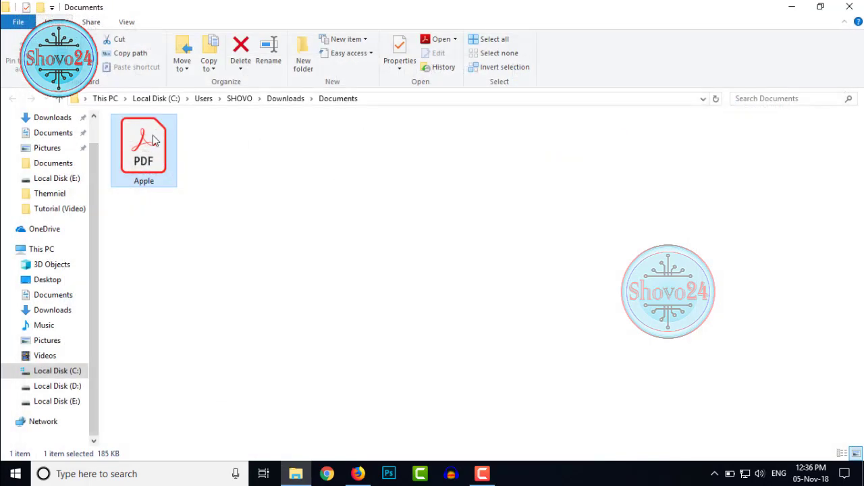
- In HiPDF's PDF to Word converter, upload Apple.pdf from Downloads\Documents
click(360, 473)
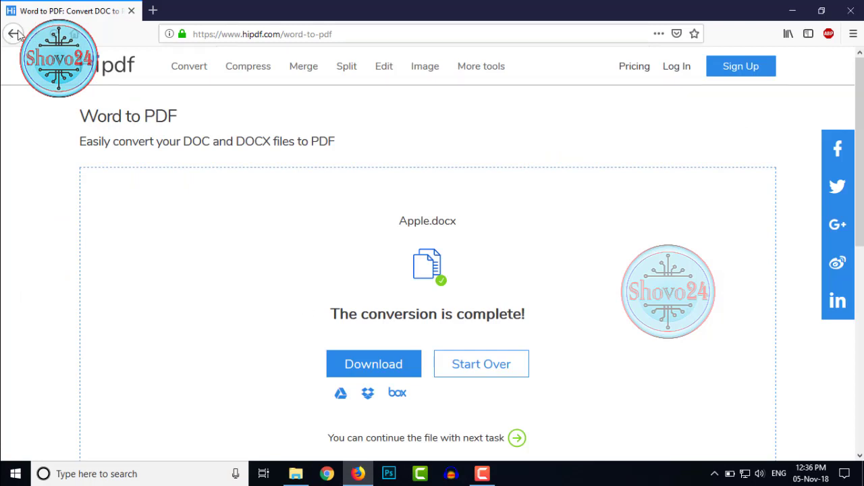
click(13, 34)
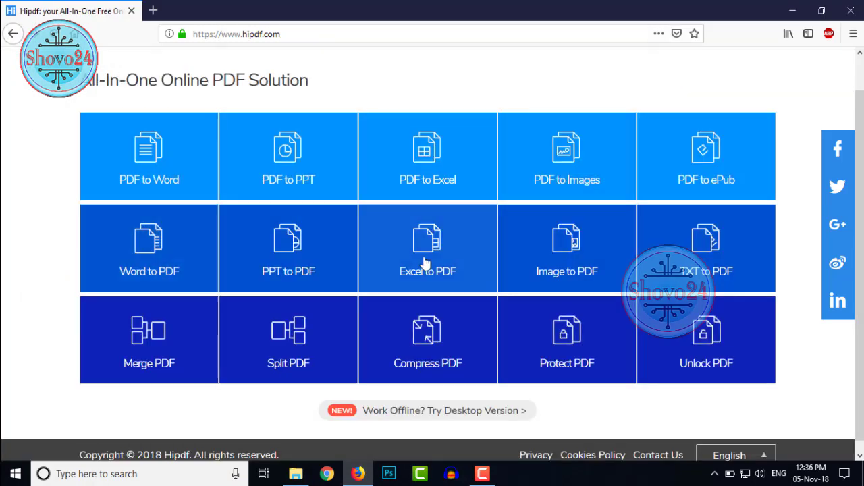
click(150, 154)
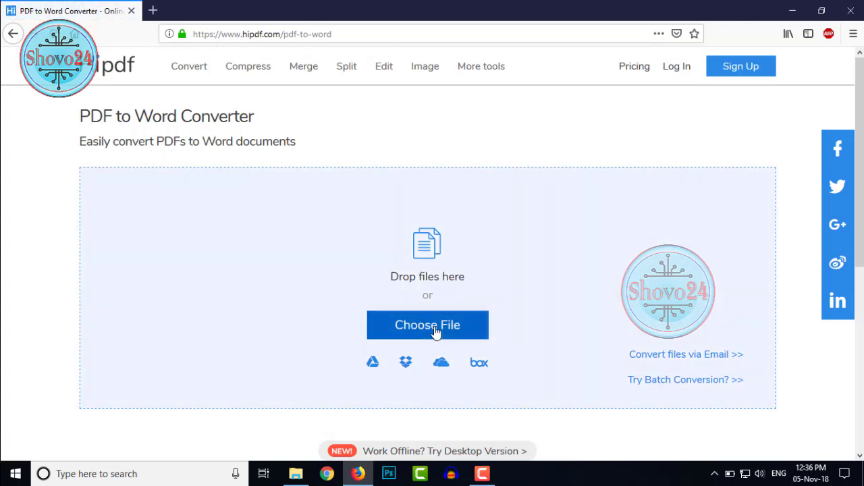
click(435, 328)
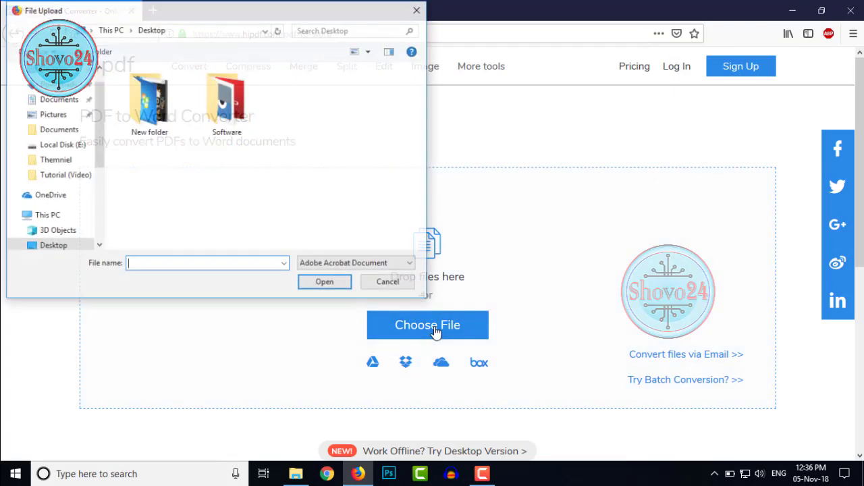
click(33, 87)
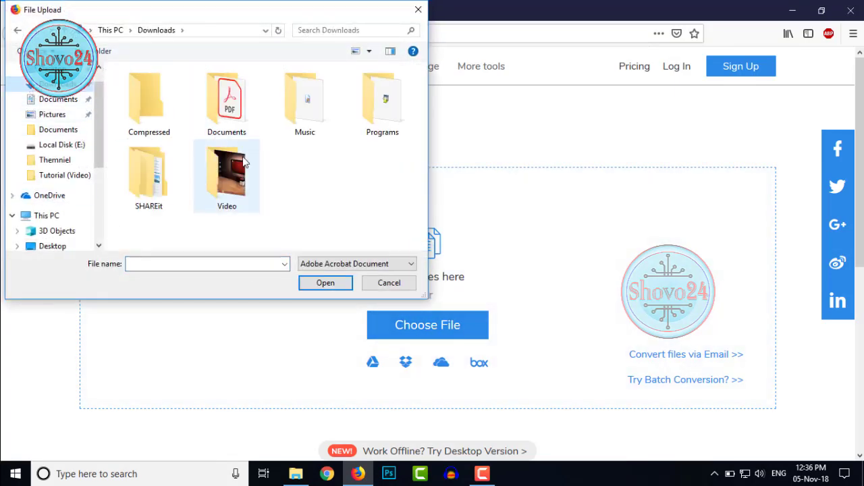
double_click(222, 100)
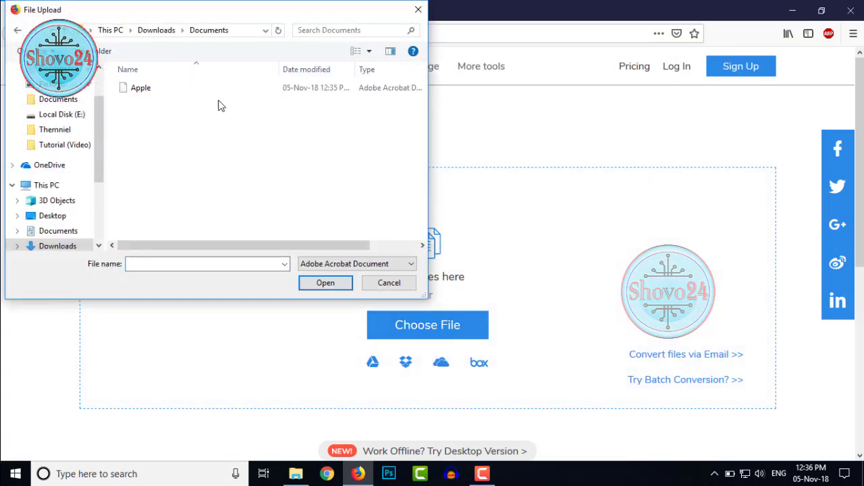
click(135, 88)
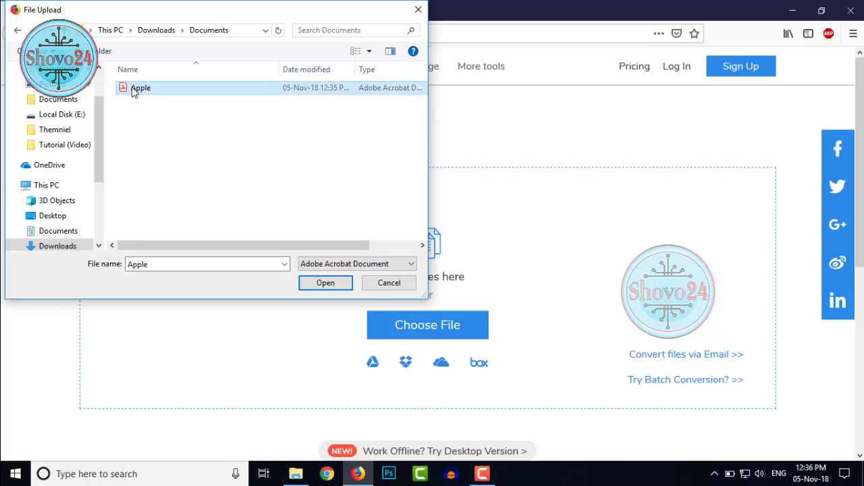
click(321, 283)
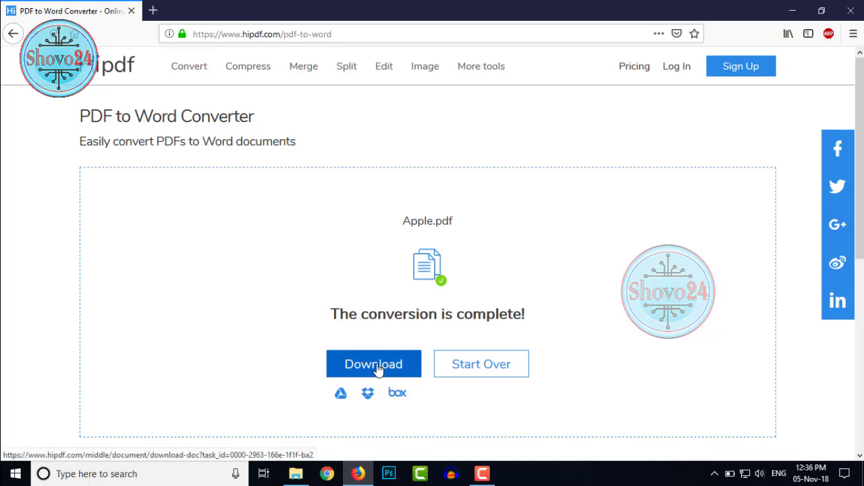
- Save the converted Apple.docx download to disk
click(375, 367)
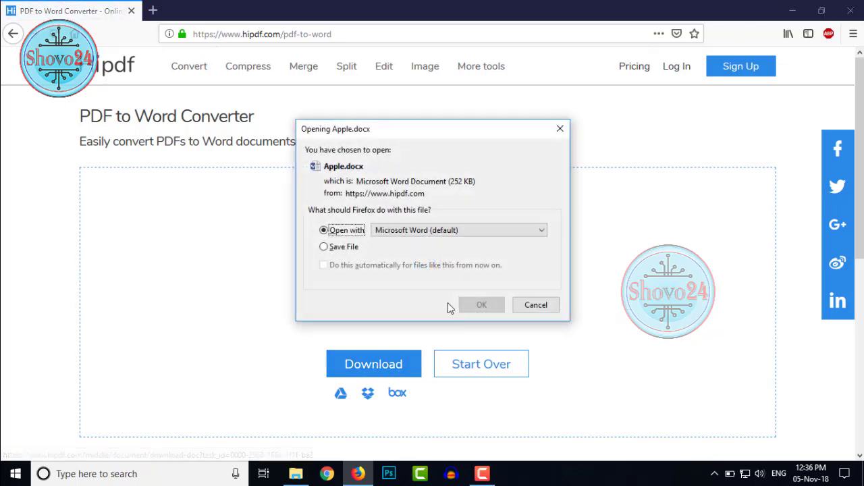
click(323, 246)
click(482, 305)
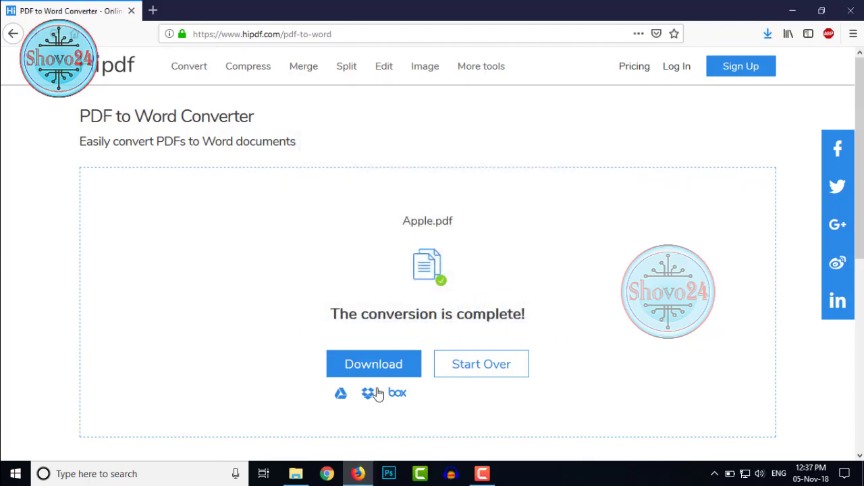
click(296, 473)
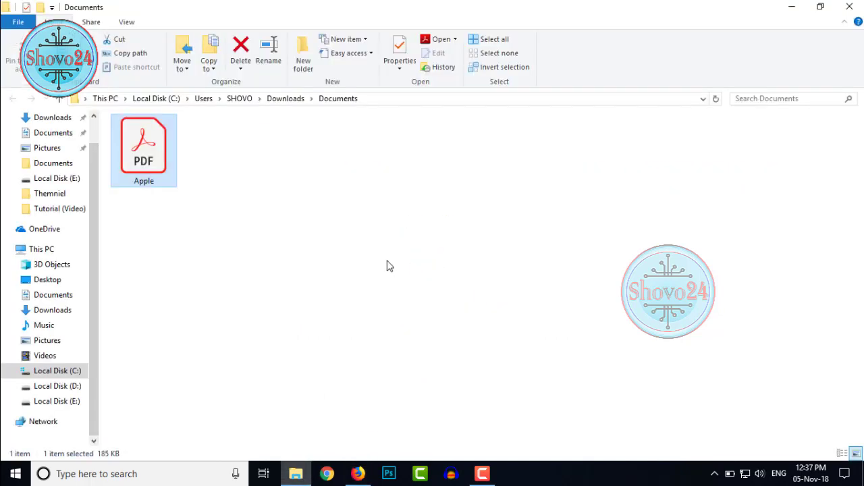
- Move up to Downloads and open the 251 KB Apple Word file
click(61, 99)
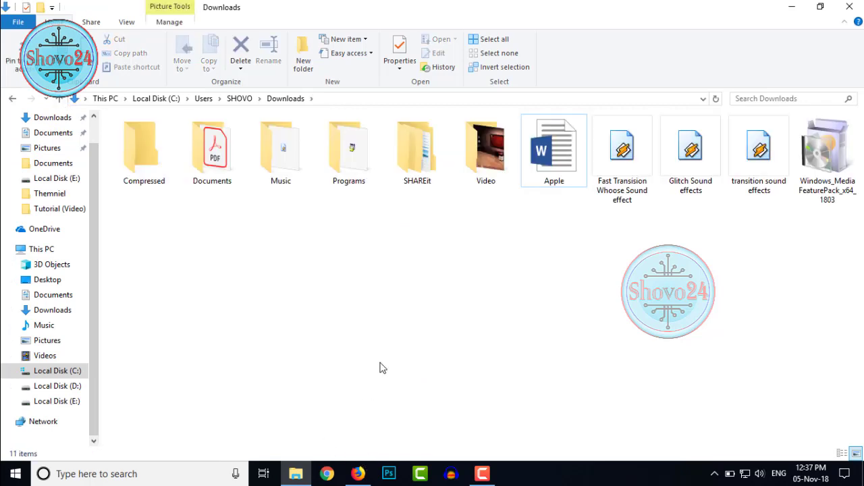
click(555, 147)
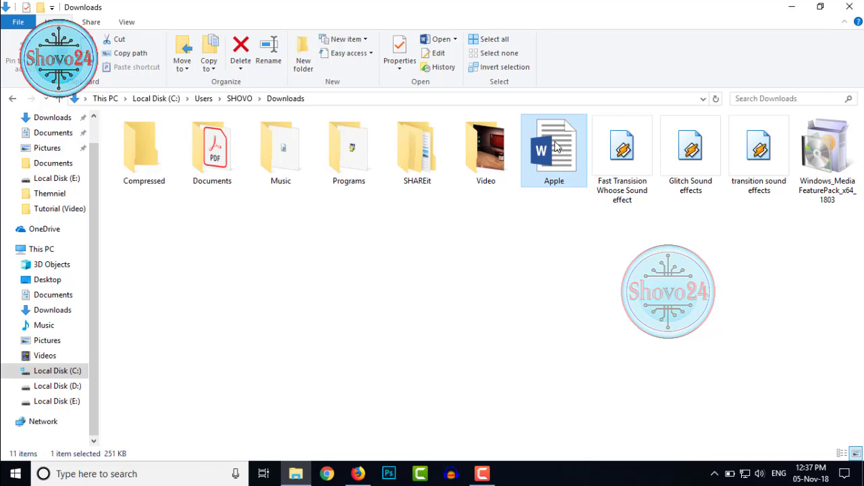
double_click(555, 147)
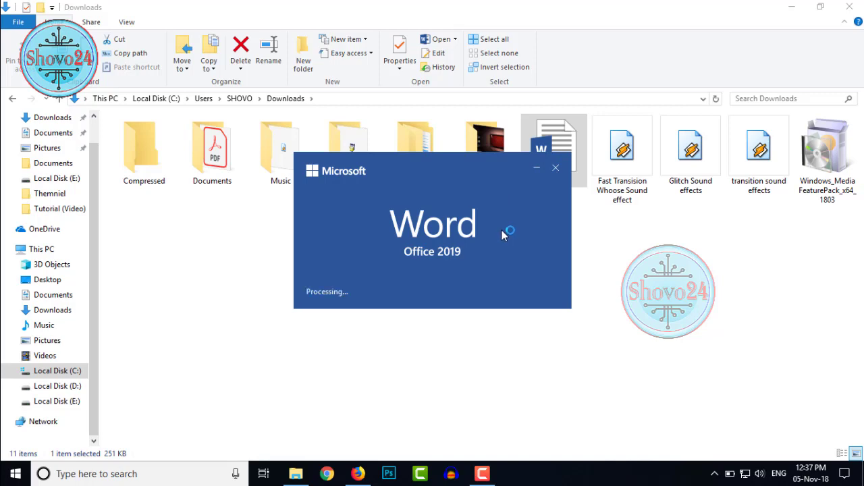
- Enable editing on the converted Apple document and scroll through its pages
scroll(510, 158, down, 5)
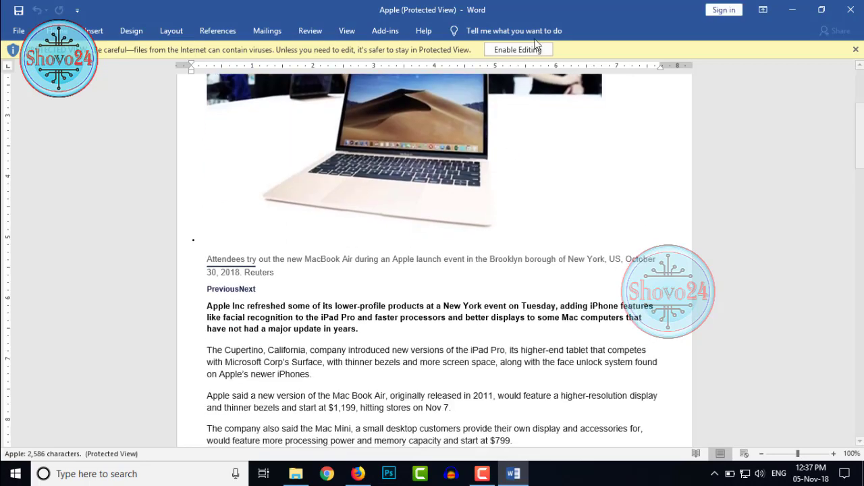
click(526, 50)
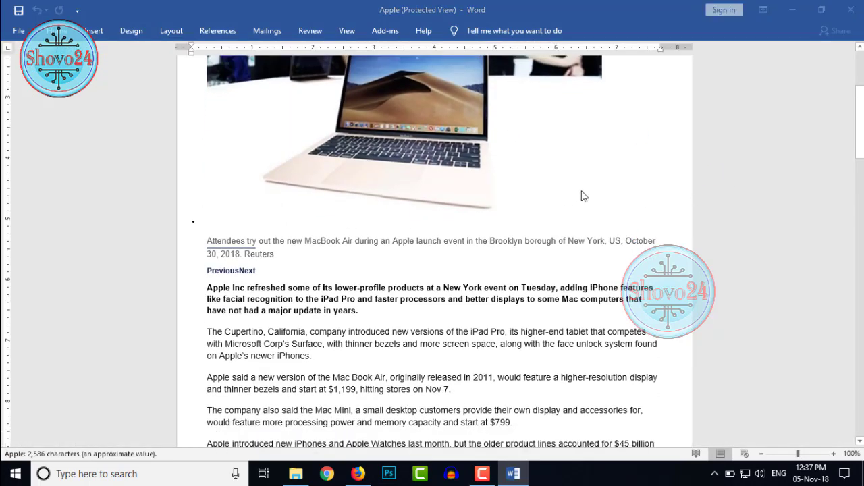
scroll(435, 203, down, 10)
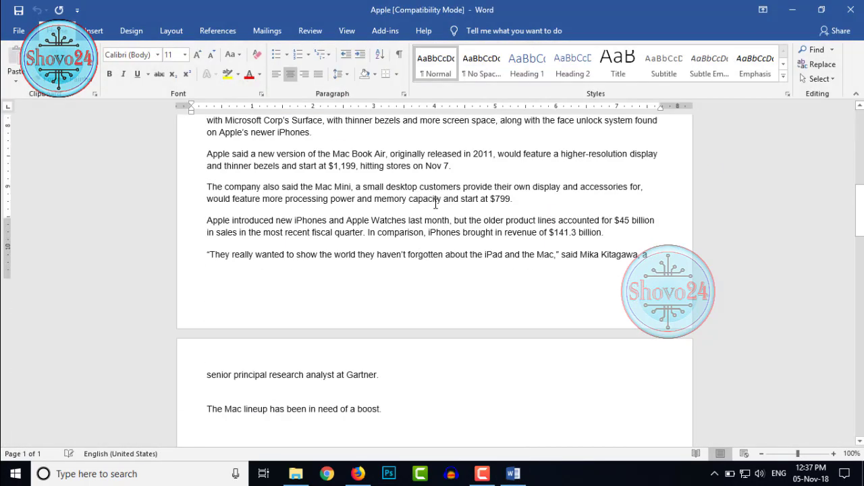
scroll(432, 206, up, 10)
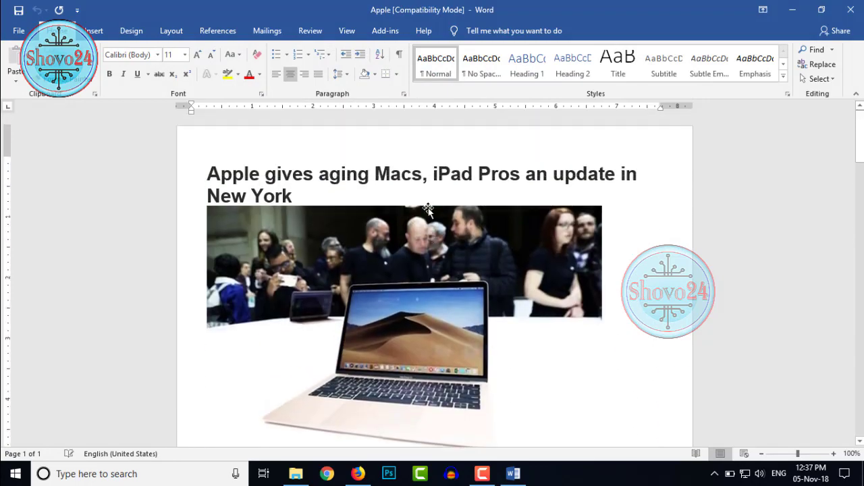
scroll(406, 202, down, 3)
scroll(406, 201, down, 3)
scroll(408, 199, down, 10)
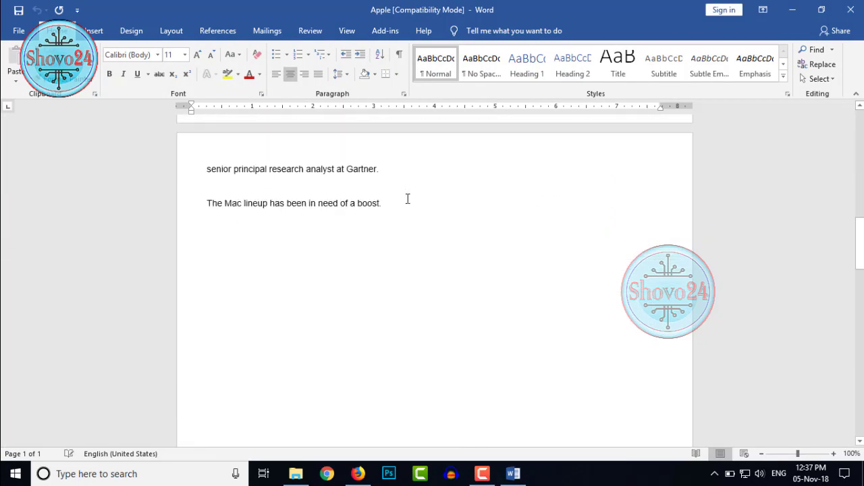
scroll(407, 199, down, 3)
scroll(408, 201, down, 3)
scroll(412, 206, down, 5)
scroll(417, 214, down, 3)
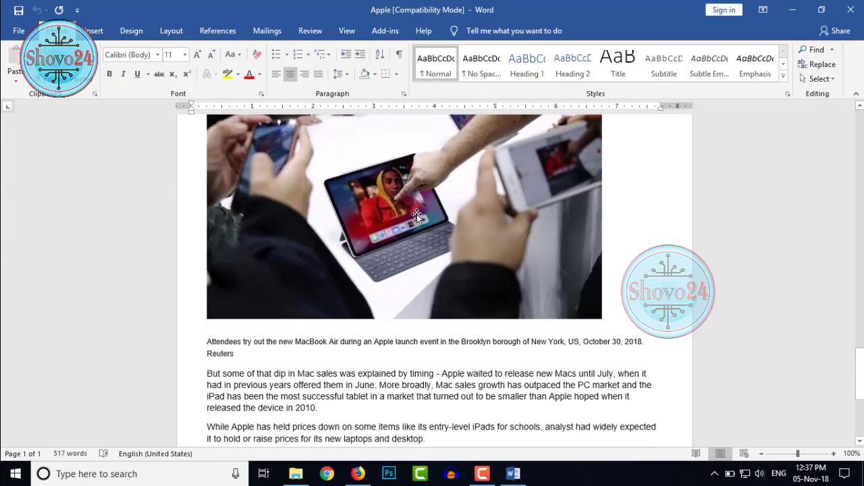
scroll(417, 214, down, 5)
drag(860, 404, 860, 135)
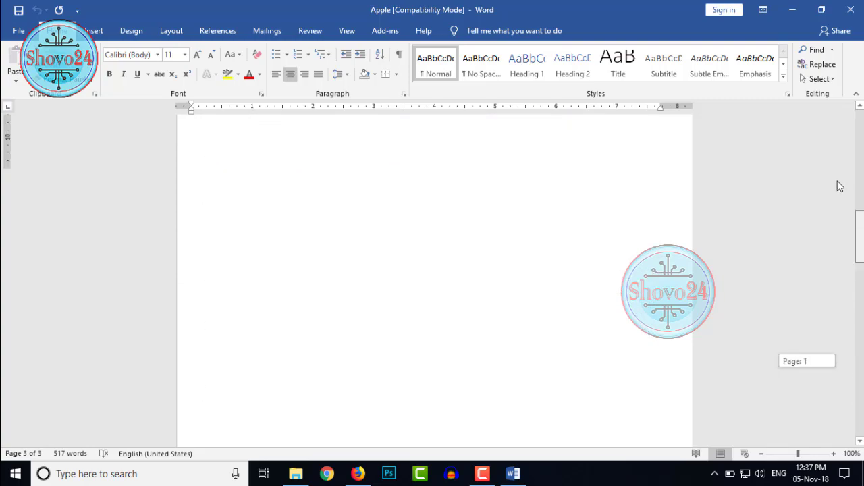
scroll(304, 223, down, 5)
scroll(304, 223, down, 3)
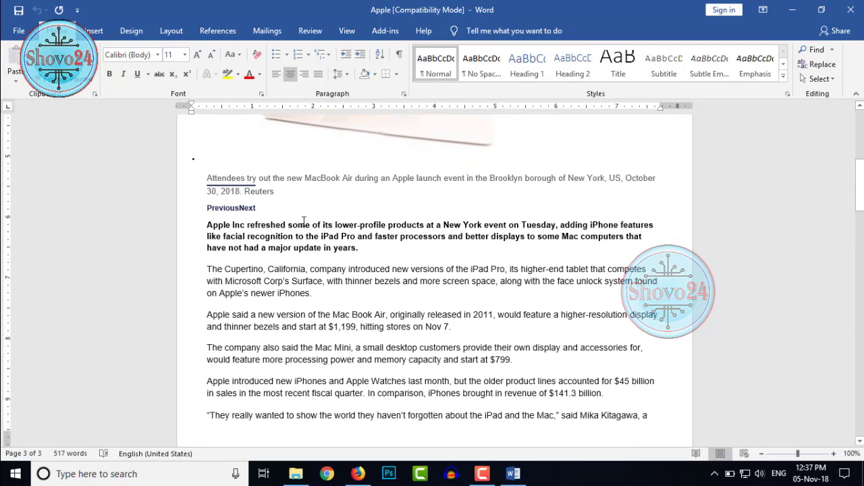
- Type three lines of test text after the bold paragraph, then close Word without saving
click(271, 206)
click(303, 193)
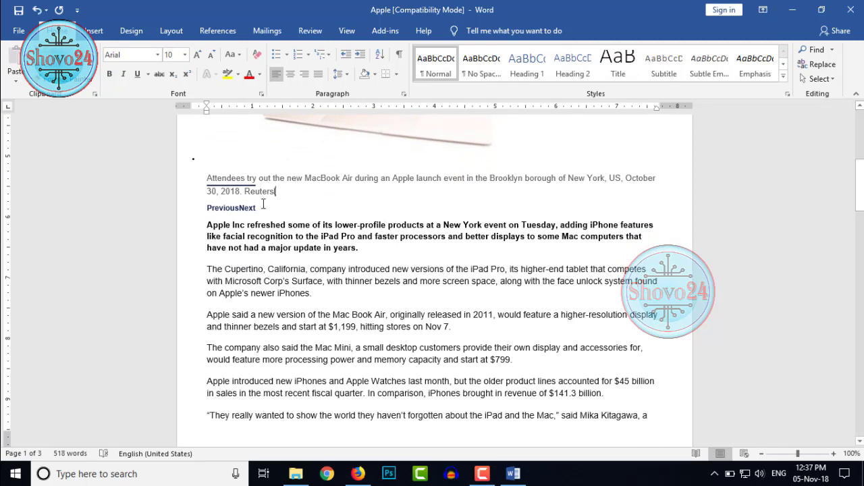
click(372, 250)
text(sadfsdff)
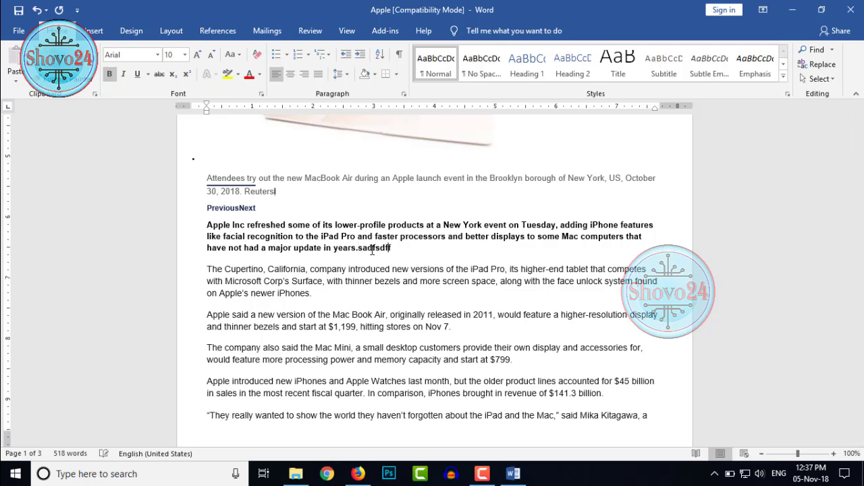
text(asfkljsah)
key(Return)
text(fhalksjdfhlkjas)
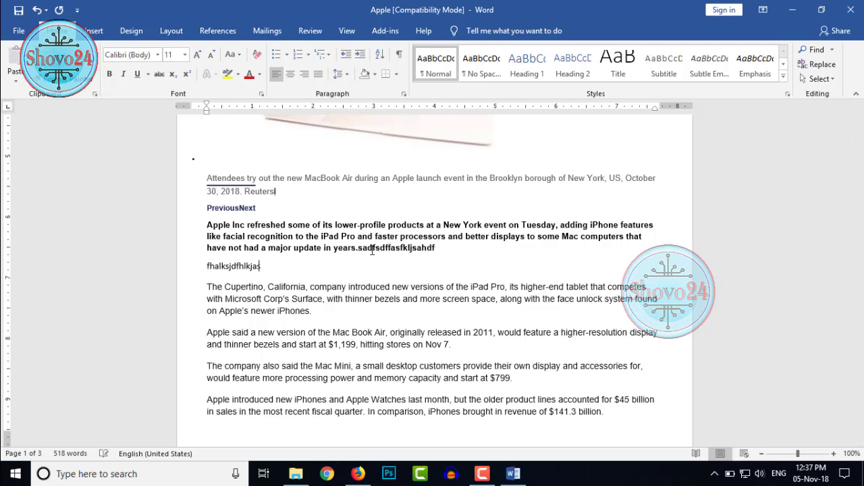
text(df)
key(Return)
text(dshfkjashdlkj)
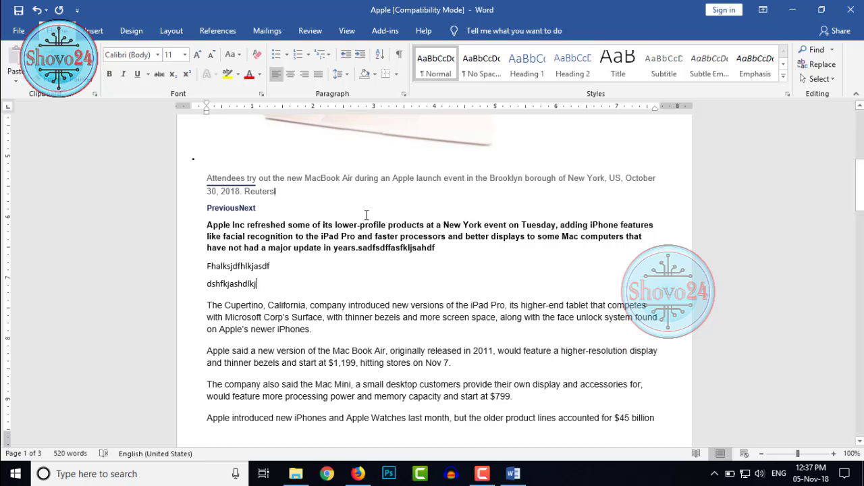
text(asdfs)
click(851, 10)
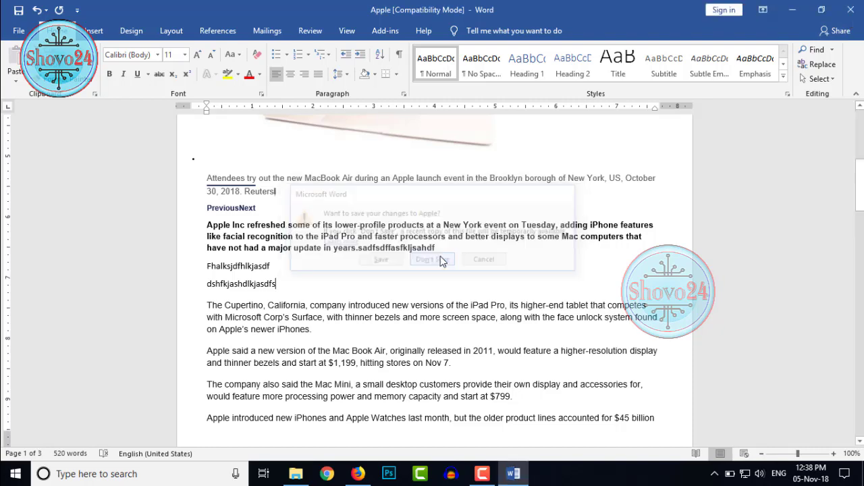
click(440, 261)
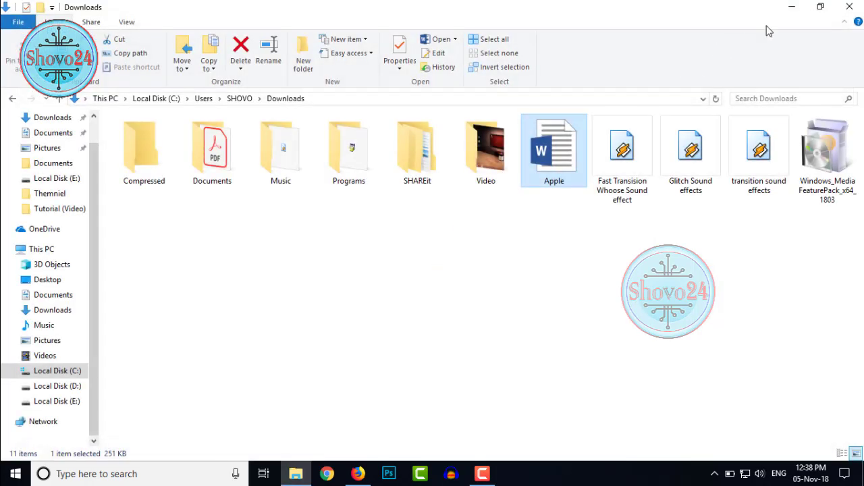
- Minimize File Explorer to reveal the completed Apple.pdf conversion page in Firefox
click(793, 7)
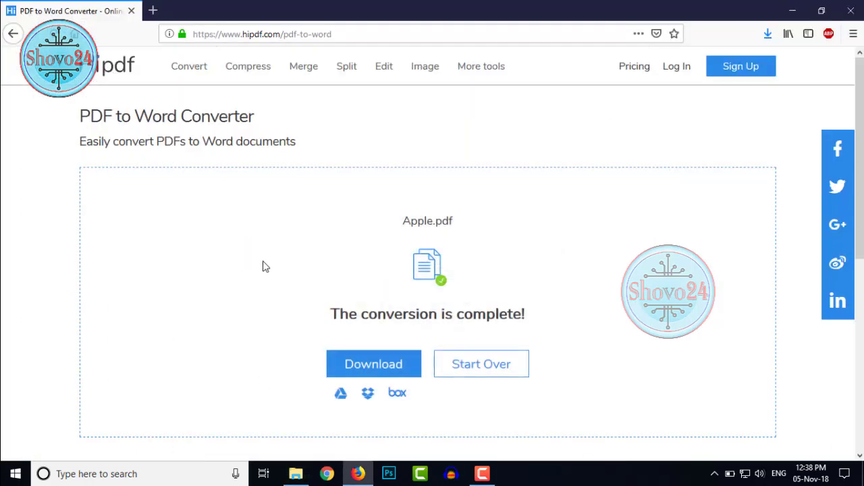